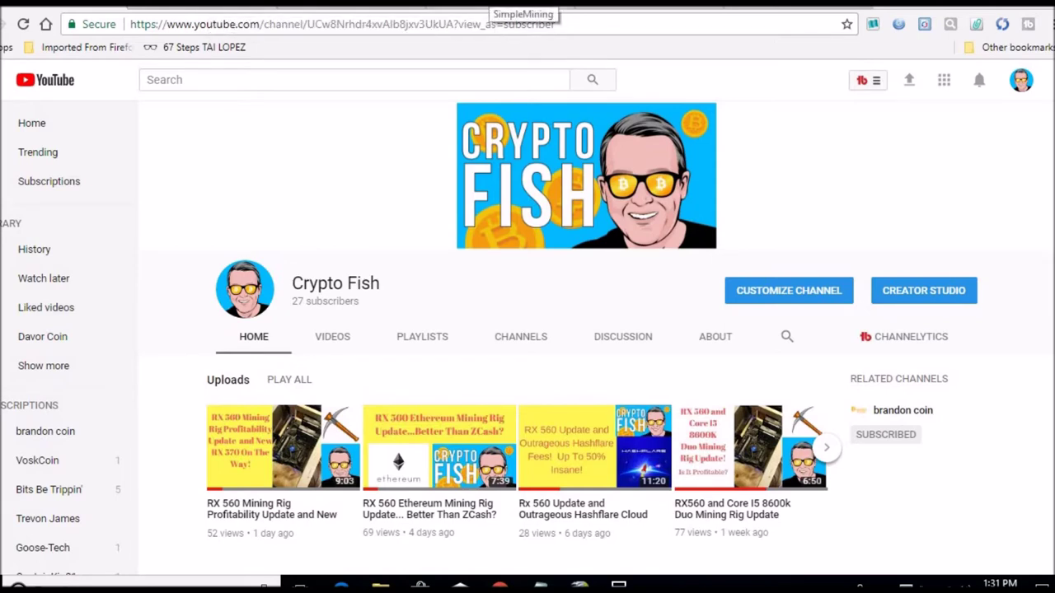
Check Rig1's status, 23.76 MH/s hashrate and 63°C temperature, then move to MiningPoolHub
{"action": "left_click", "coordinate": [523, 7]}
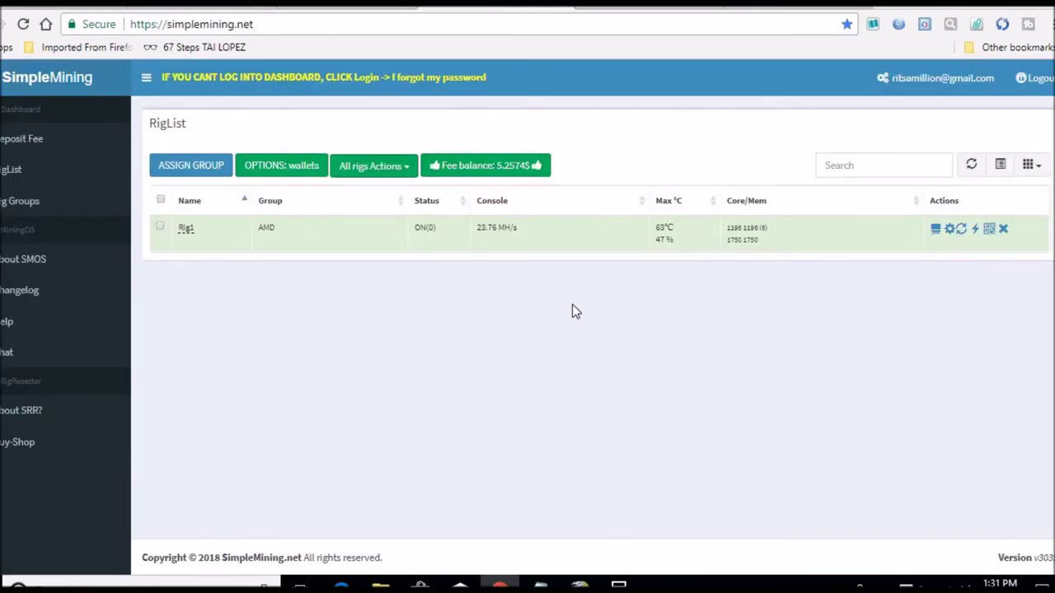
{"action": "mouse_move", "coordinate": [426, 221]}
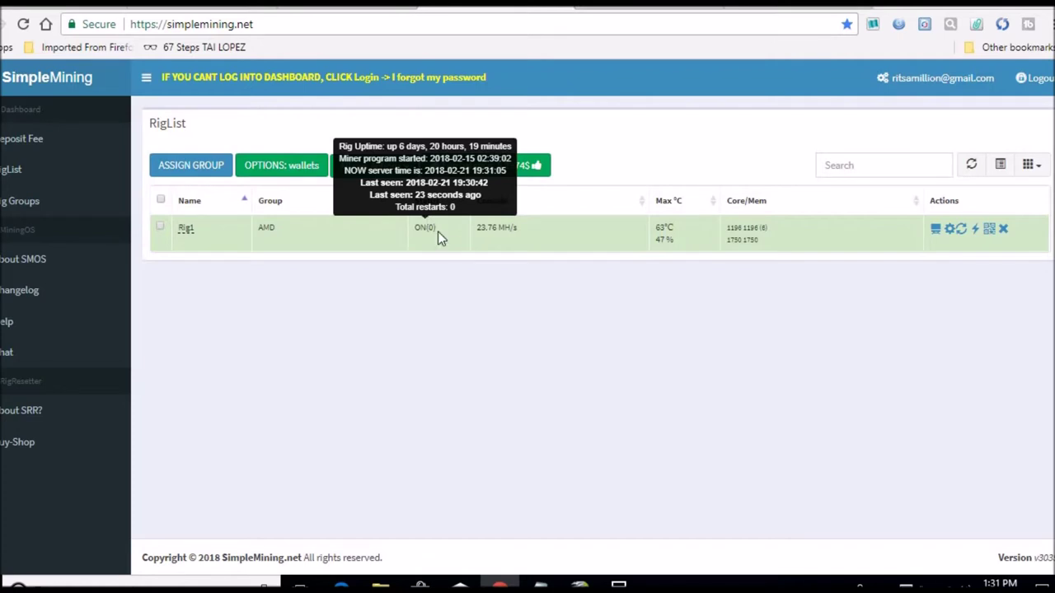
{"action": "mouse_move", "coordinate": [499, 226]}
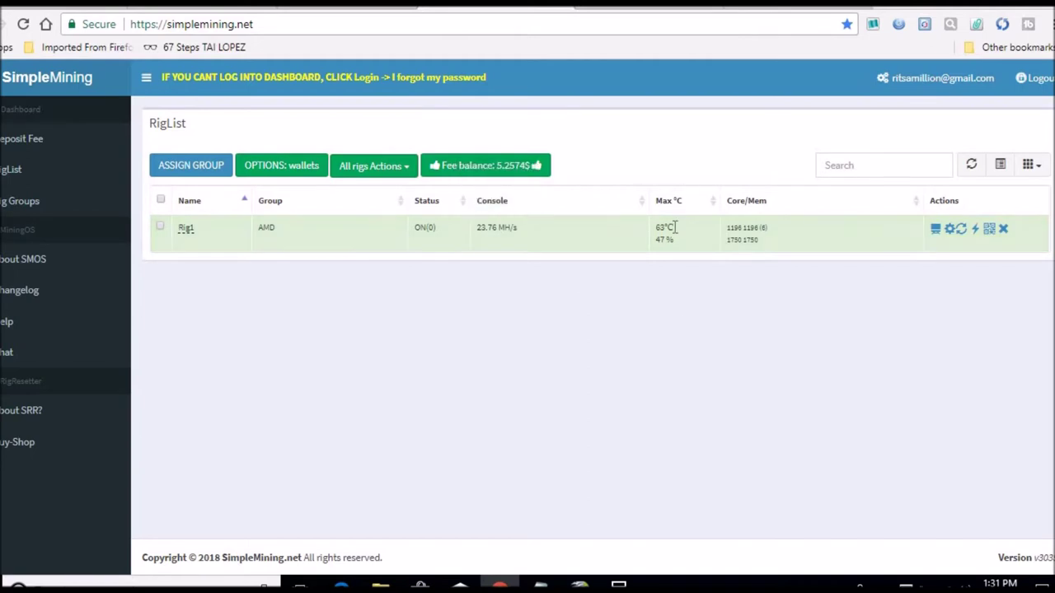
{"action": "mouse_move", "coordinate": [671, 225]}
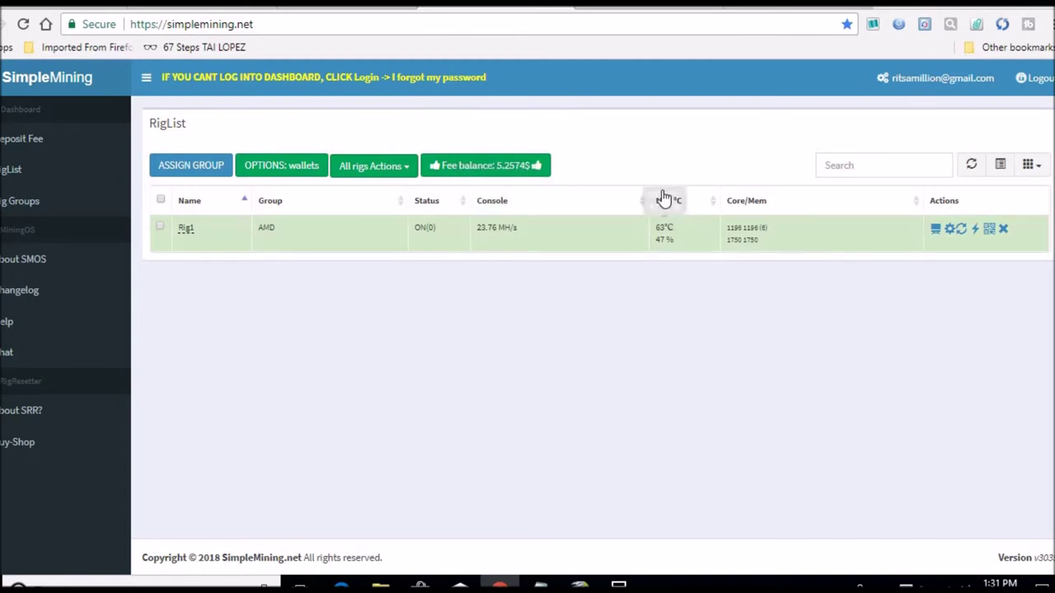
{"action": "key", "text": "ctrl+Tab"}
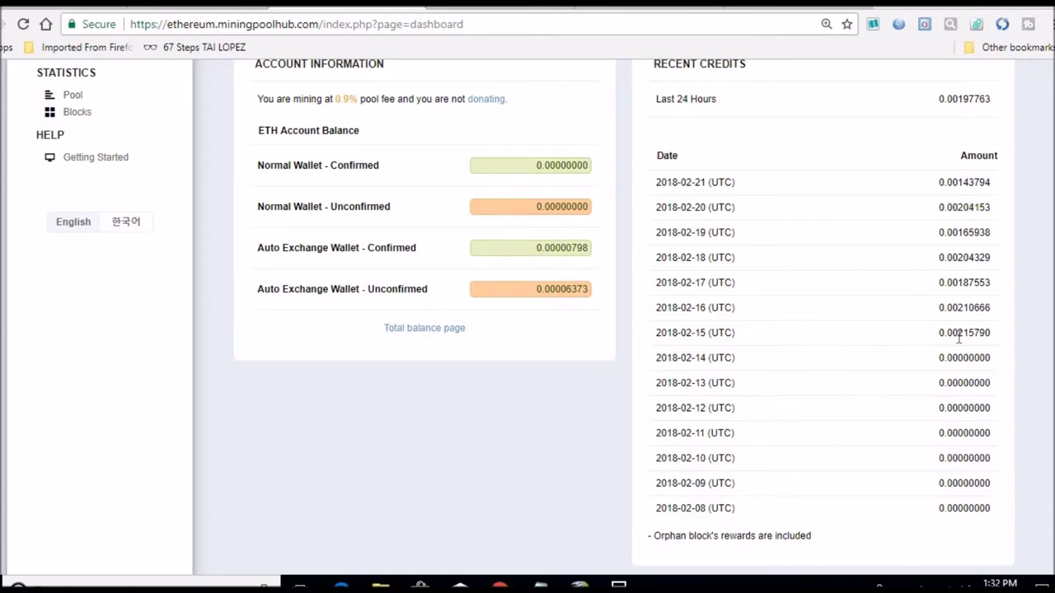
Bring up the Calculator holding 0.001978 beside the 0.00197763 ETH credit, then go to Currencio
{"action": "left_click", "coordinate": [618, 583]}
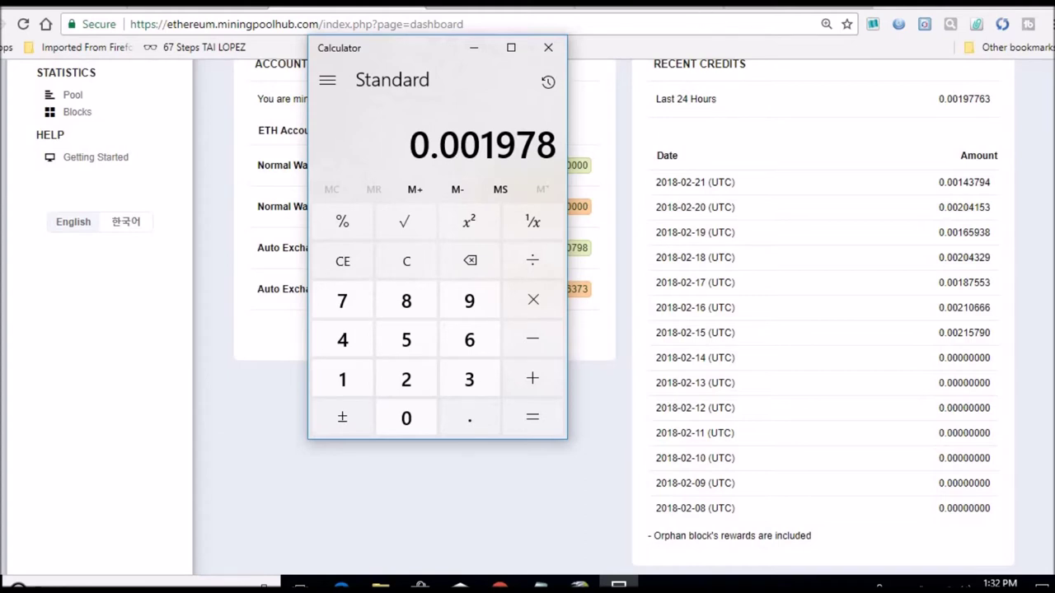
{"action": "left_click", "coordinate": [717, 18]}
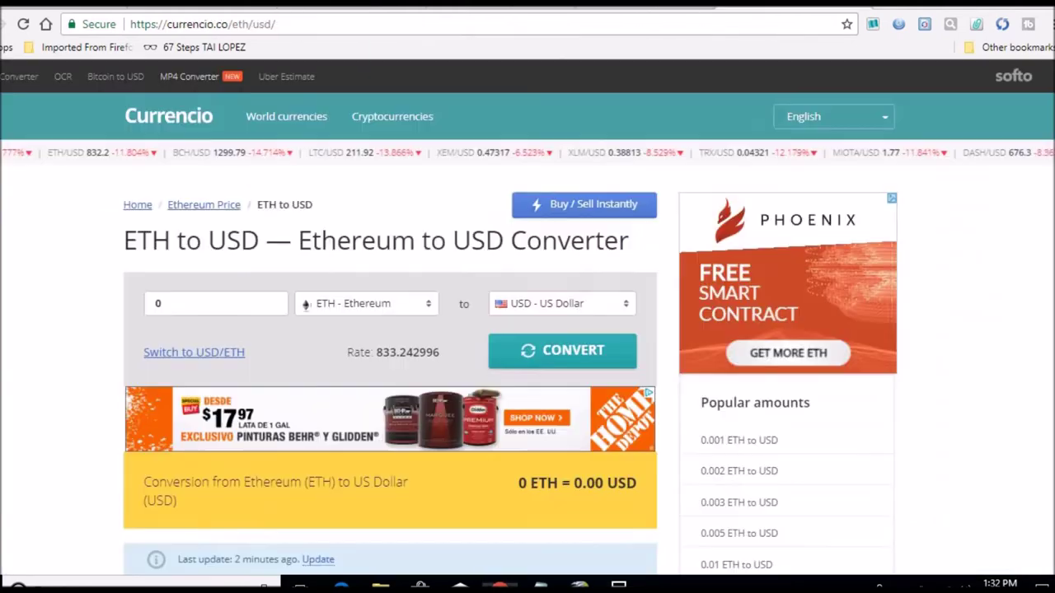
Convert 0.001978 ETH to US dollars in Currencio, giving 1.65 USD
{"action": "left_click", "coordinate": [255, 305]}
{"action": "type", "text": ".00197"}
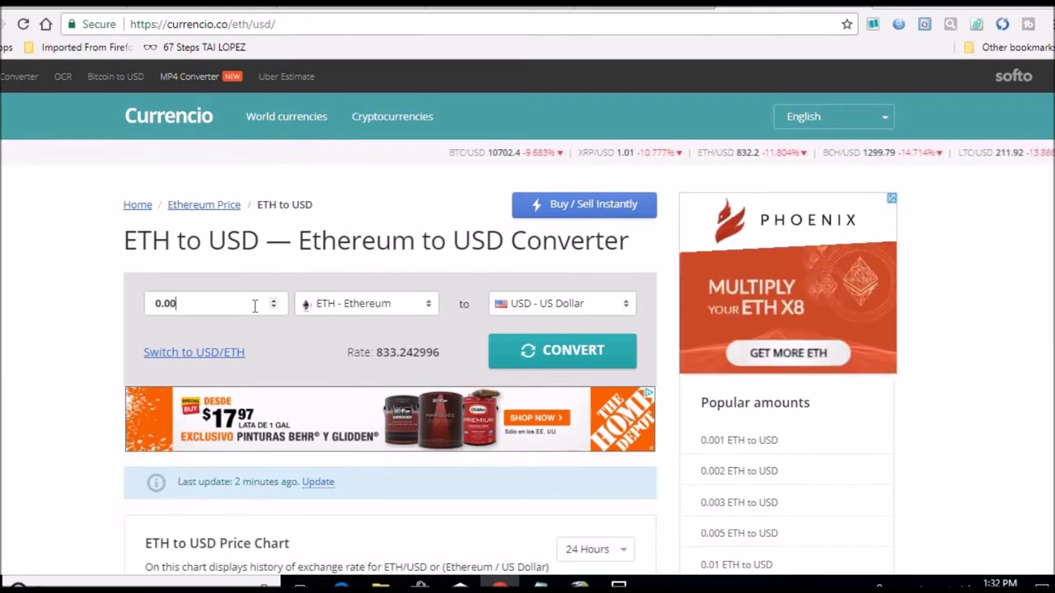
{"action": "type", "text": "8"}
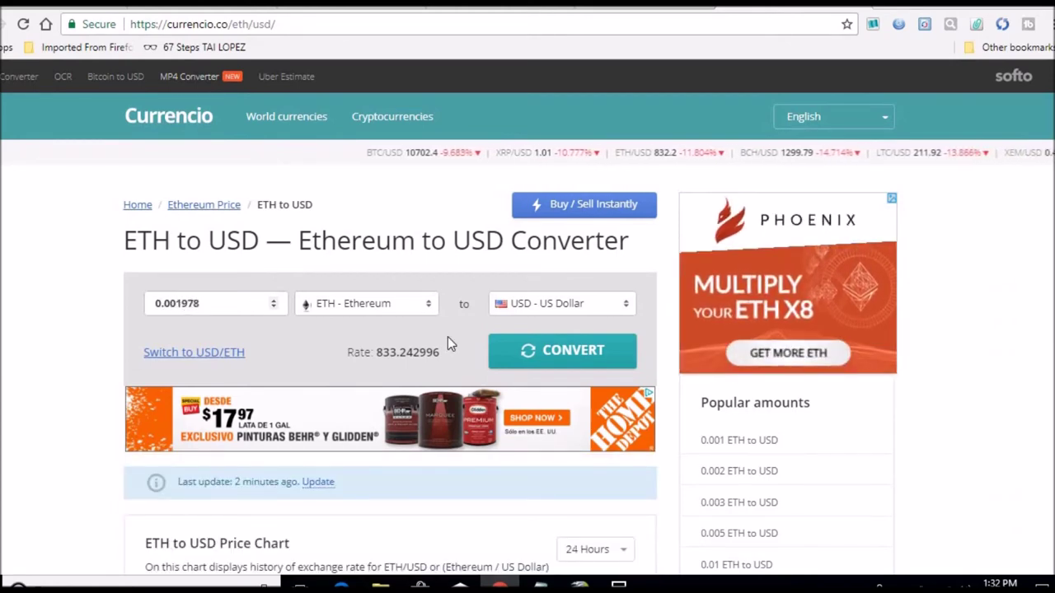
{"action": "left_click", "coordinate": [549, 354]}
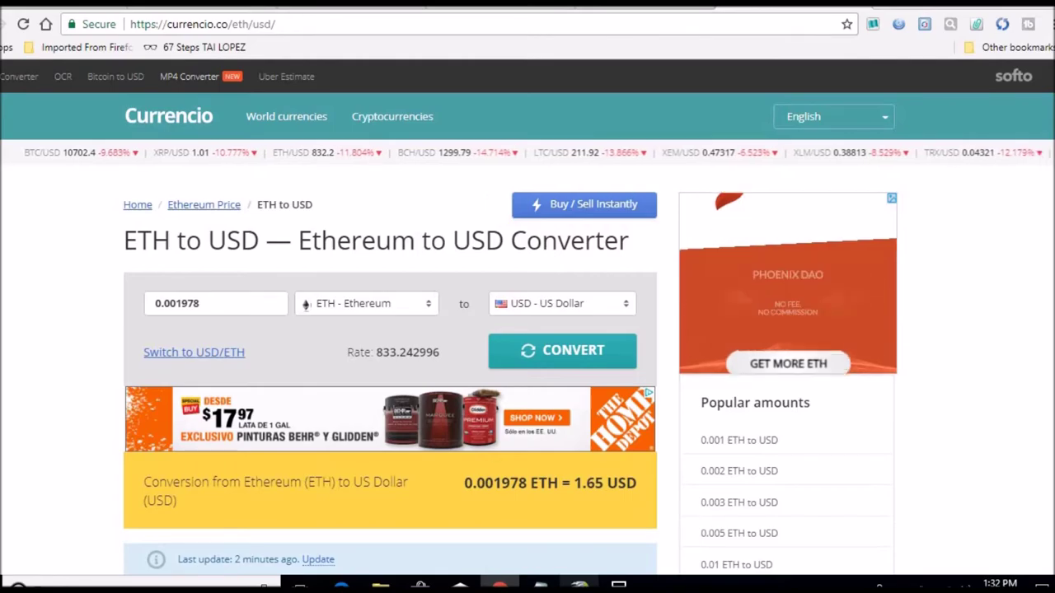
Halve the daily ETH earnings in Calculator: 0.001978165 ÷ 2 = 0.0009890825
{"action": "left_click", "coordinate": [579, 585]}
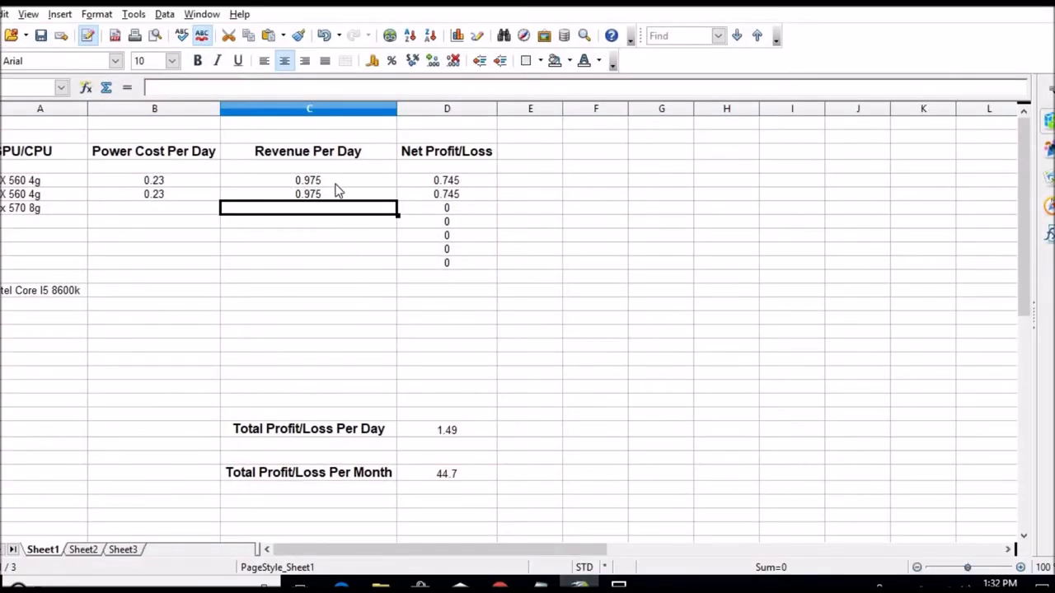
{"action": "left_click", "coordinate": [618, 585]}
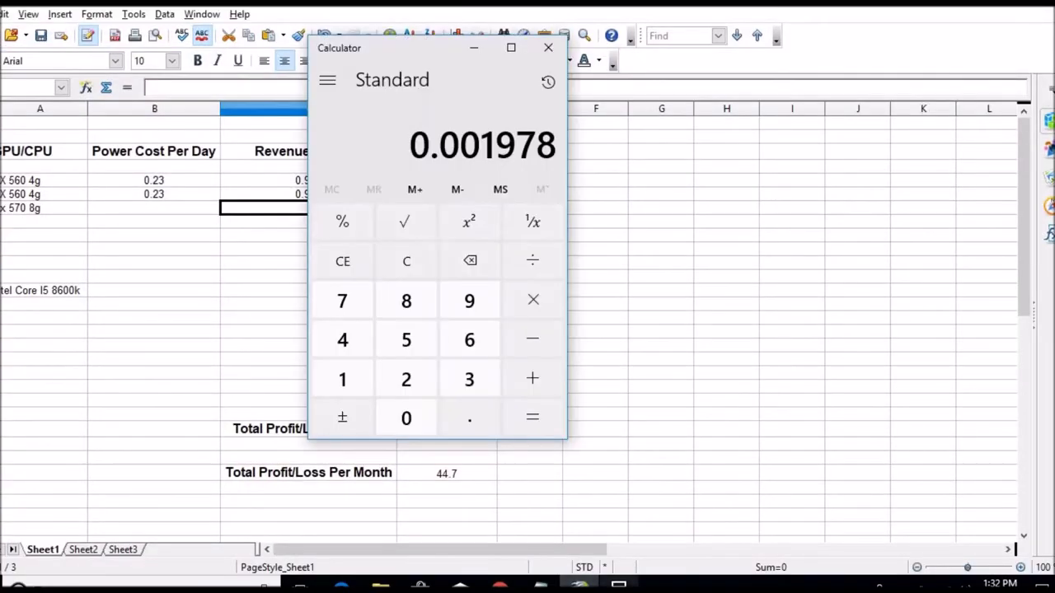
{"action": "left_click", "coordinate": [352, 381]}
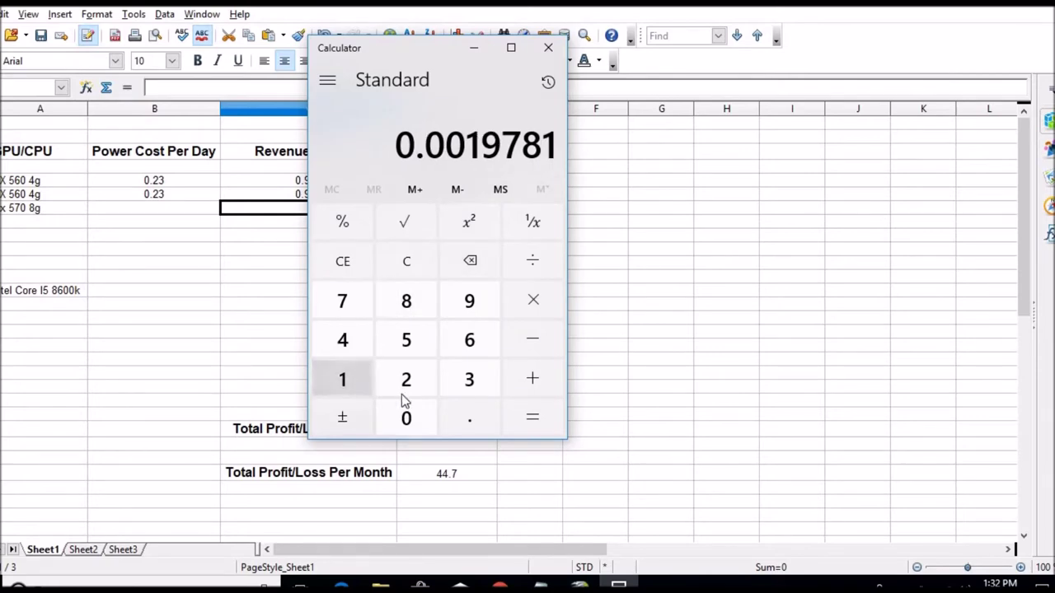
{"action": "left_click", "coordinate": [472, 338]}
{"action": "left_click", "coordinate": [406, 339]}
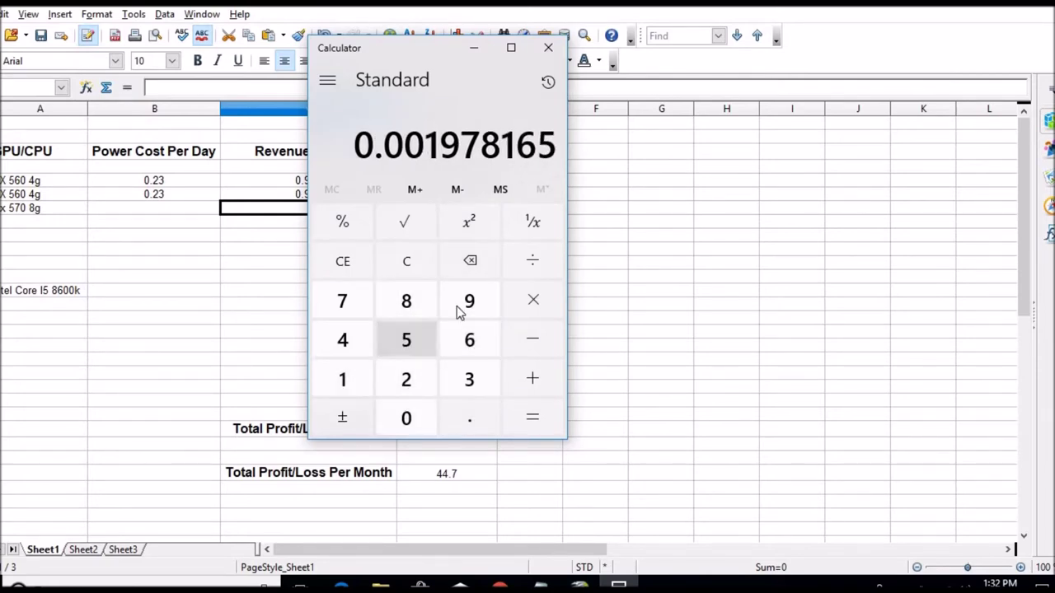
{"action": "left_click", "coordinate": [533, 261]}
{"action": "left_click", "coordinate": [427, 387]}
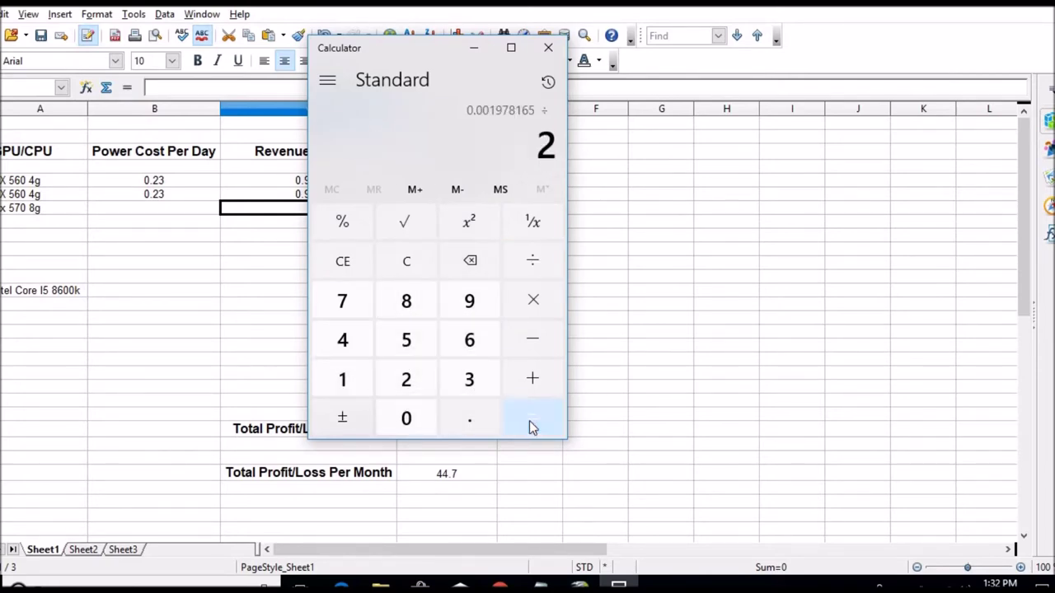
{"action": "left_click", "coordinate": [529, 420]}
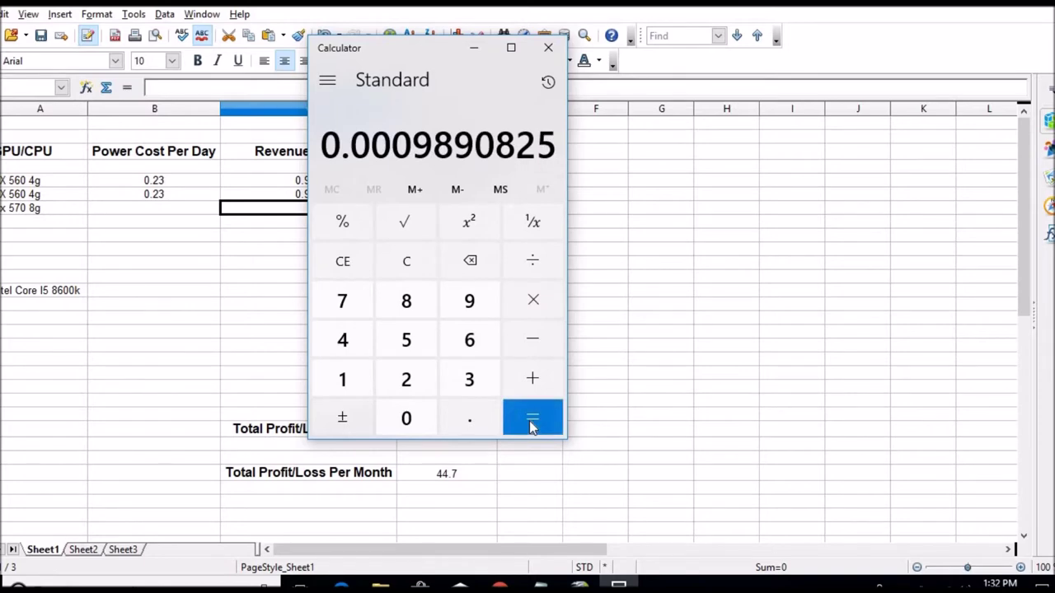
Clear the Calculator and halve the dollar earnings: 1.65 ÷ 2 = 0.825
{"action": "left_click", "coordinate": [414, 265]}
{"action": "left_click", "coordinate": [345, 384]}
{"action": "left_click", "coordinate": [466, 419]}
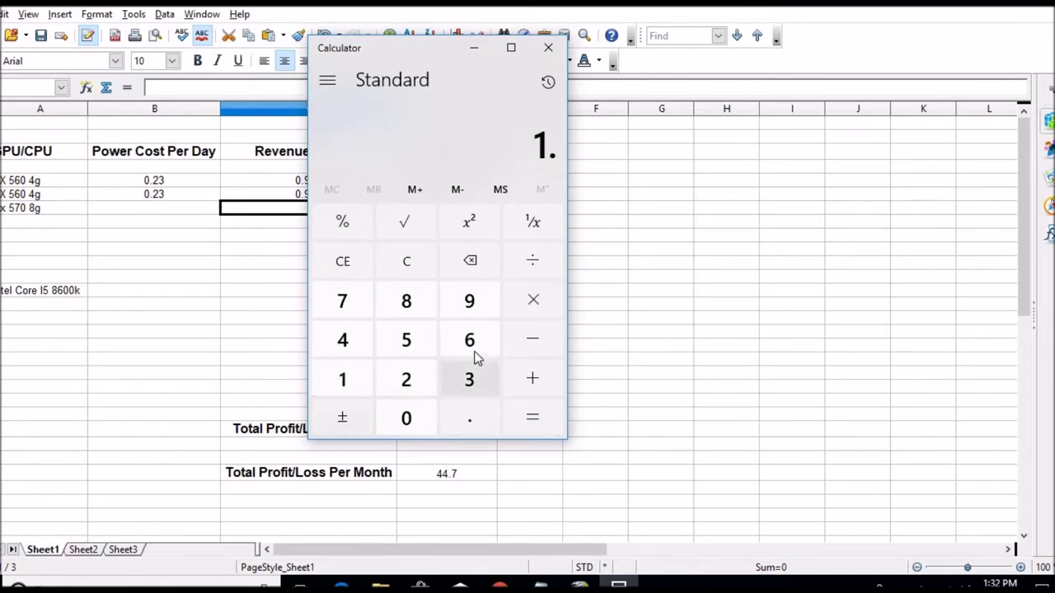
{"action": "left_click", "coordinate": [469, 341]}
{"action": "left_click", "coordinate": [408, 341]}
{"action": "left_click", "coordinate": [525, 257]}
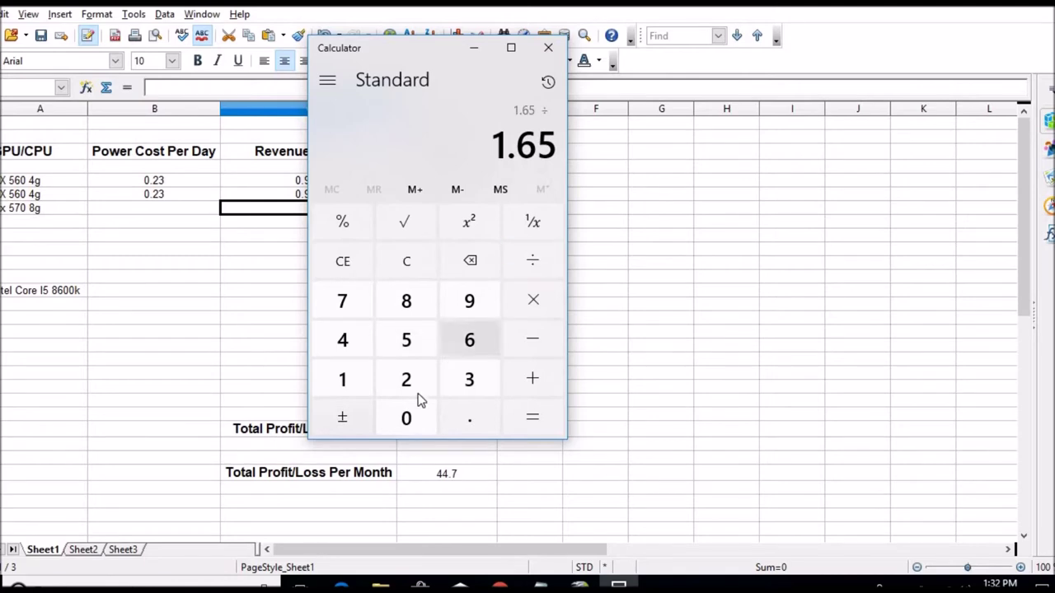
{"action": "left_click", "coordinate": [407, 386]}
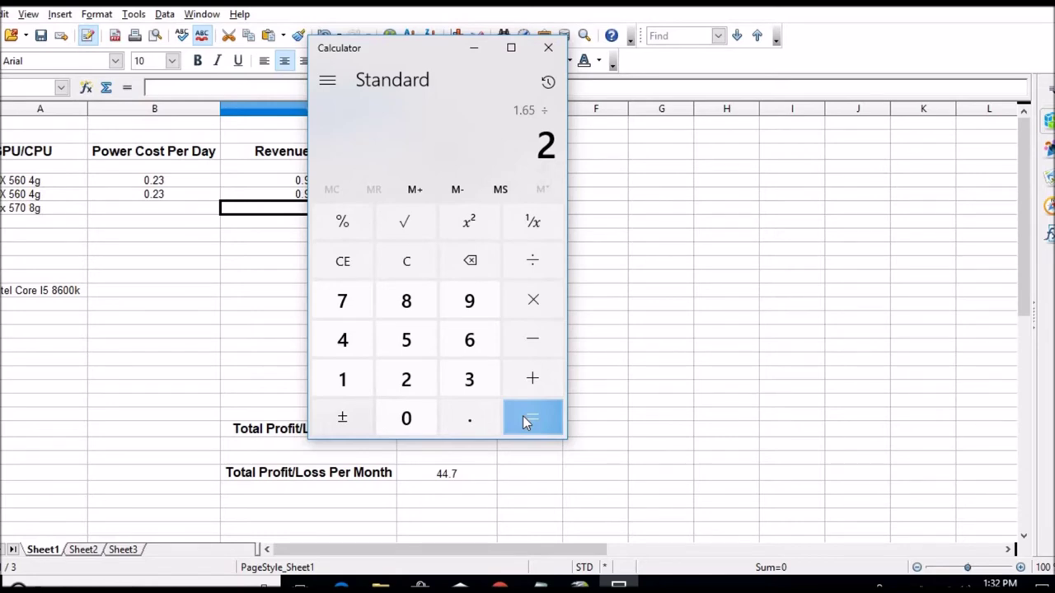
{"action": "left_click", "coordinate": [525, 422]}
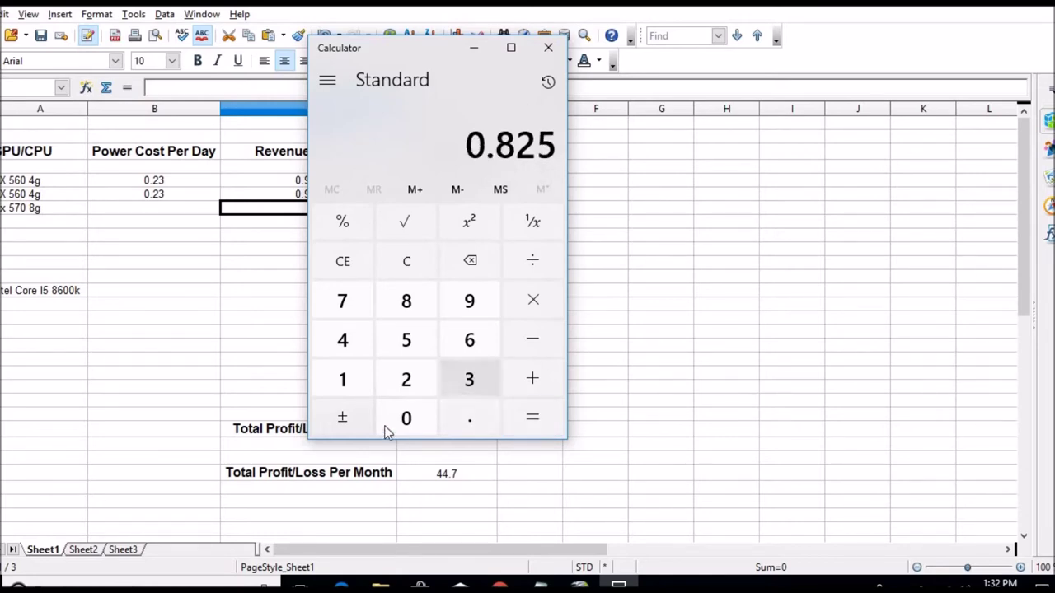
Enter 0.825 as Revenue Per Day for the first two GPU rows
{"action": "left_click", "coordinate": [300, 182]}
{"action": "type", "text": "."}
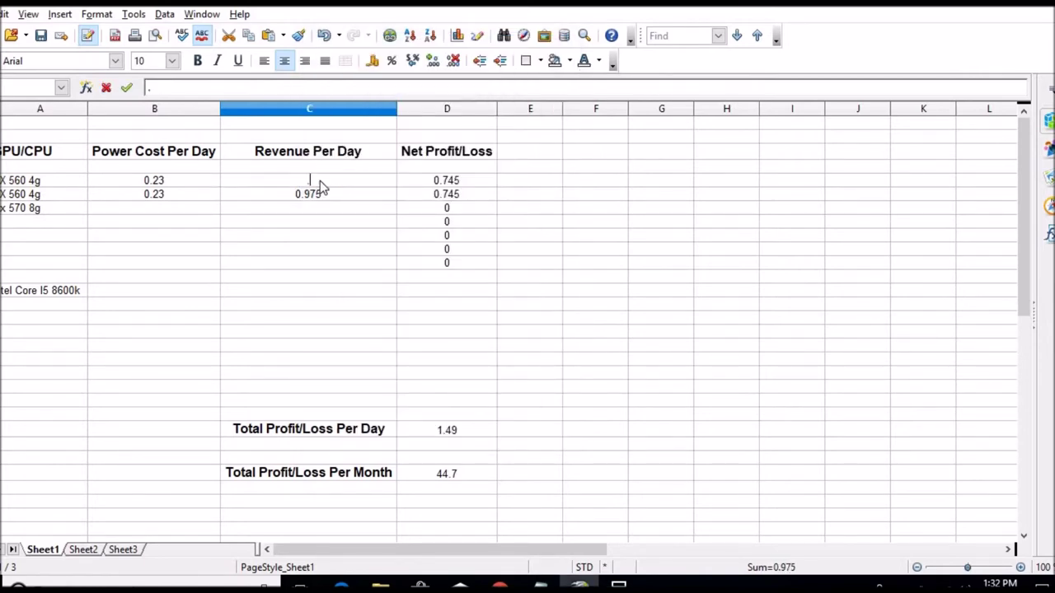
{"action": "type", "text": "825"}
{"action": "key", "text": "Return"}
{"action": "type", "text": ".825"}
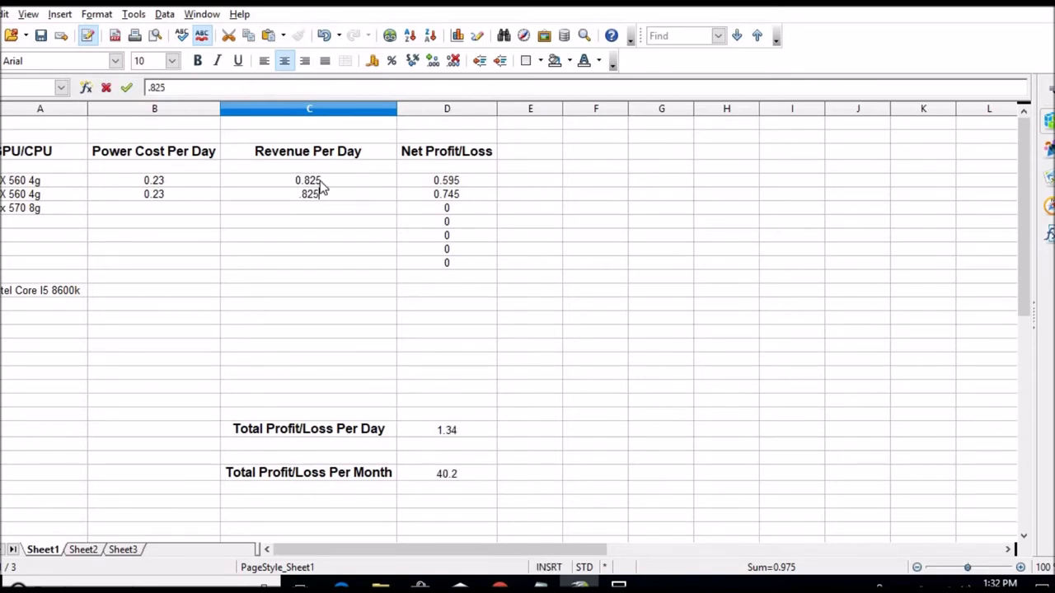
{"action": "key", "text": "Return"}
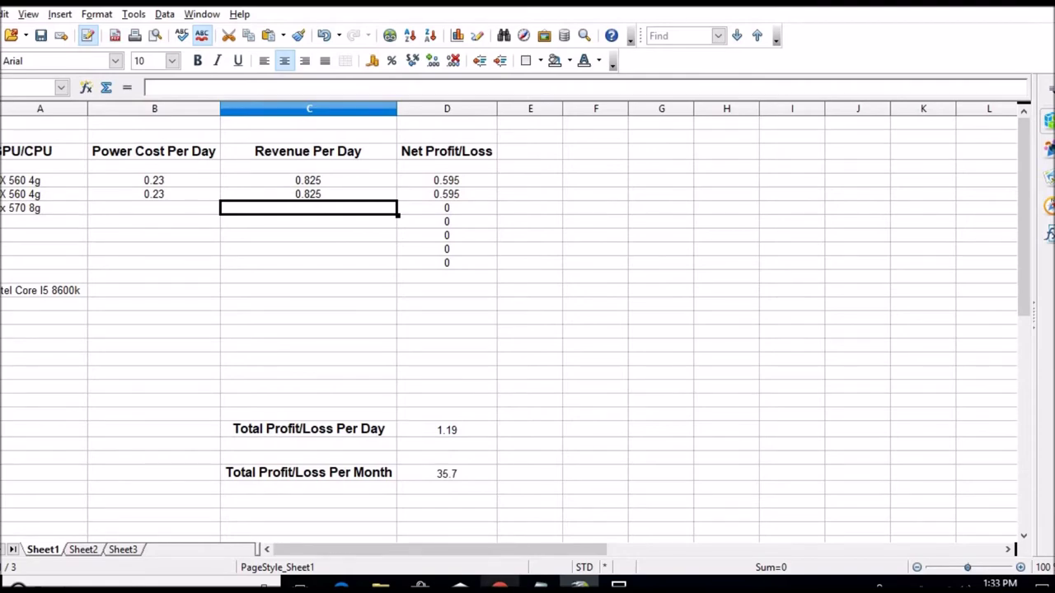
Return to Chrome and move on to the Newegg order confirmation in Gmail
{"action": "mouse_move", "coordinate": [499, 585]}
{"action": "left_click", "coordinate": [495, 519]}
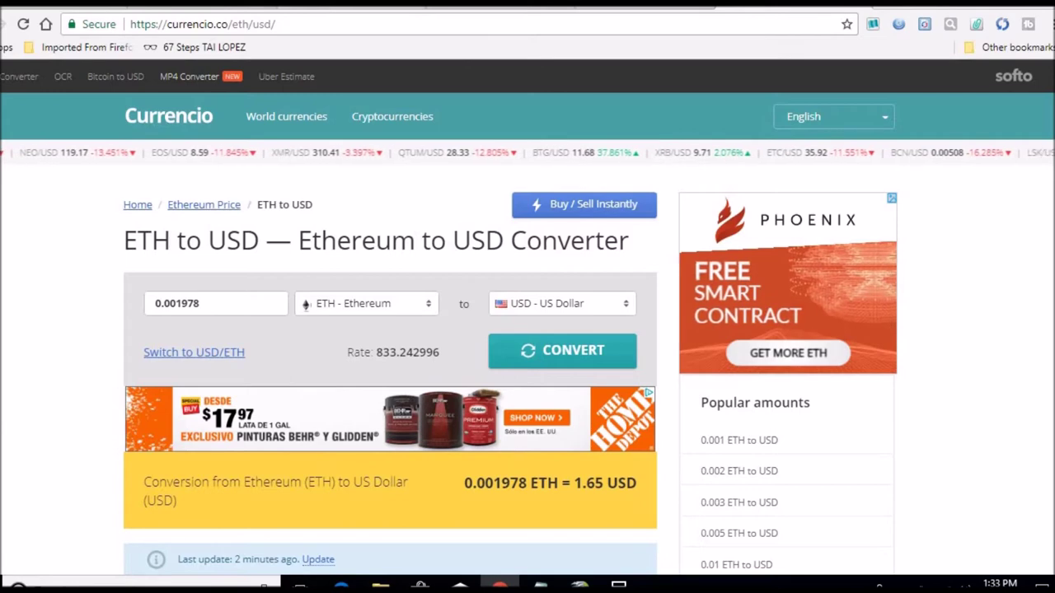
{"action": "key", "text": "ctrl+Tab"}
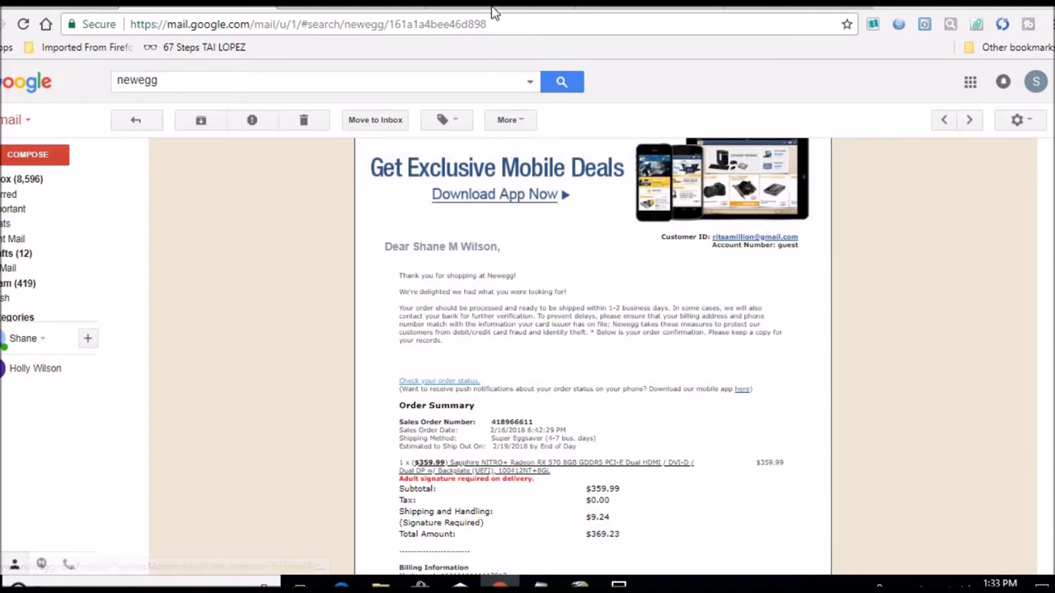
Leave the $369.23 Newegg order email for the CoinMarketCap market listing
{"action": "left_click", "coordinate": [659, 4]}
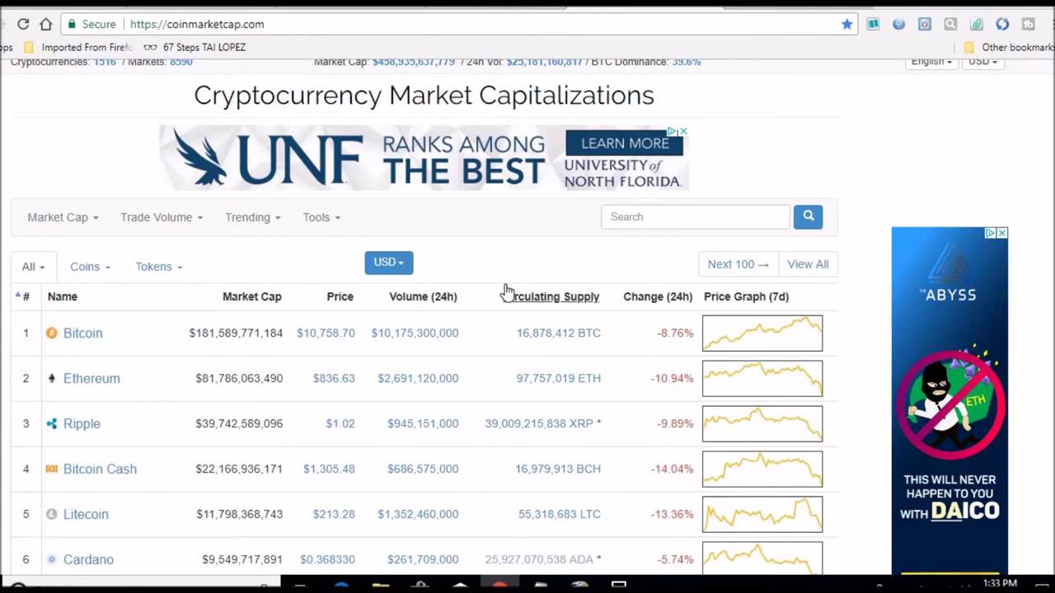
Read the Circulating Supply tooltip on CoinMarketCap, then return to the Mining Pool Hub dashboard
{"action": "mouse_move", "coordinate": [506, 293]}
{"action": "key", "text": "ctrl+Tab"}
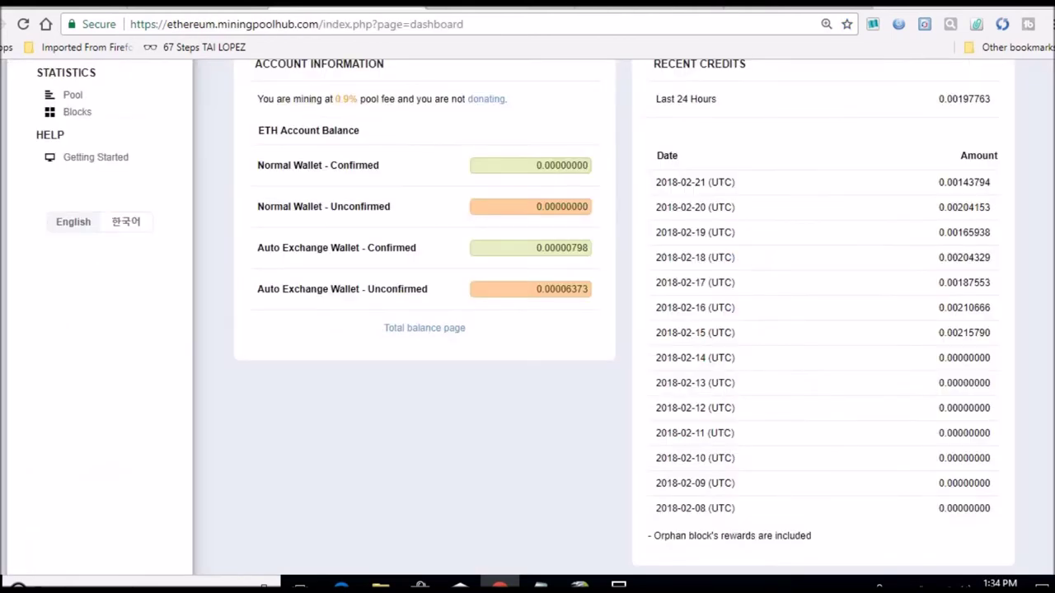
Switch to the SimpleMining RigList, where Rig1 runs at 23.75 MH/s and 63°C
{"action": "left_click", "coordinate": [494, 7]}
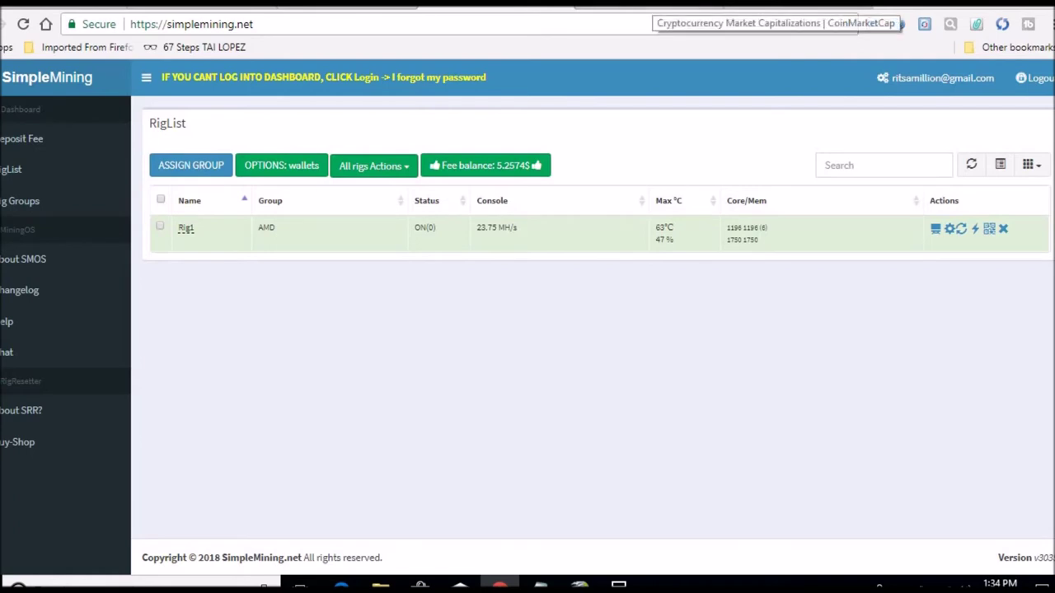
Go from the Newegg order email to the Sapphire NITRO+ RX 570 8GB product page ($359.99)
{"action": "left_click", "coordinate": [234, 3]}
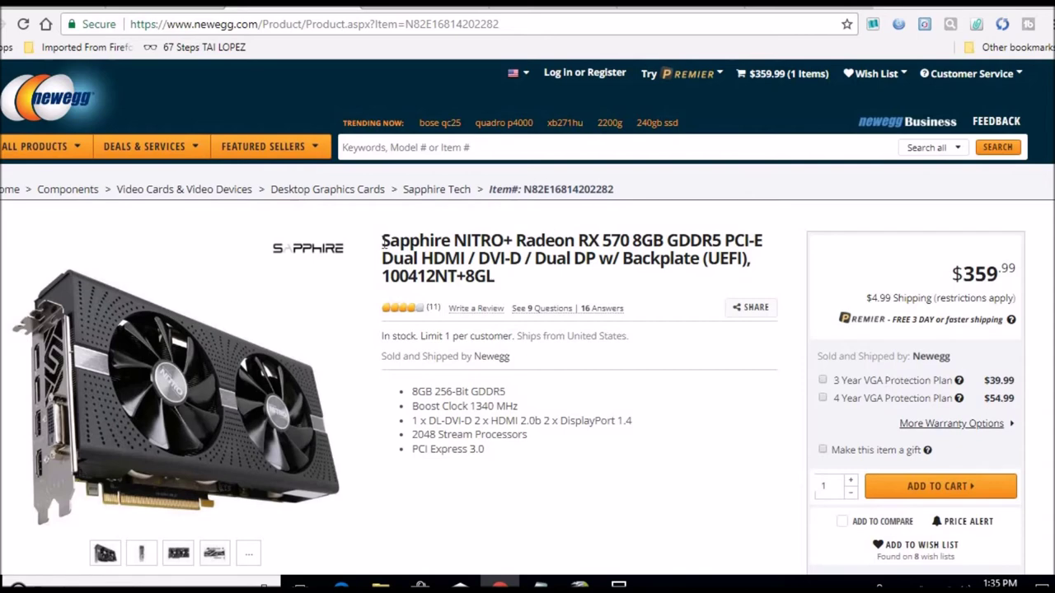
Open MiningPoolHub's Balances page showing Verge-Scrypt at 183.90490130, and bring back the Calculator
{"action": "left_click", "coordinate": [424, 5]}
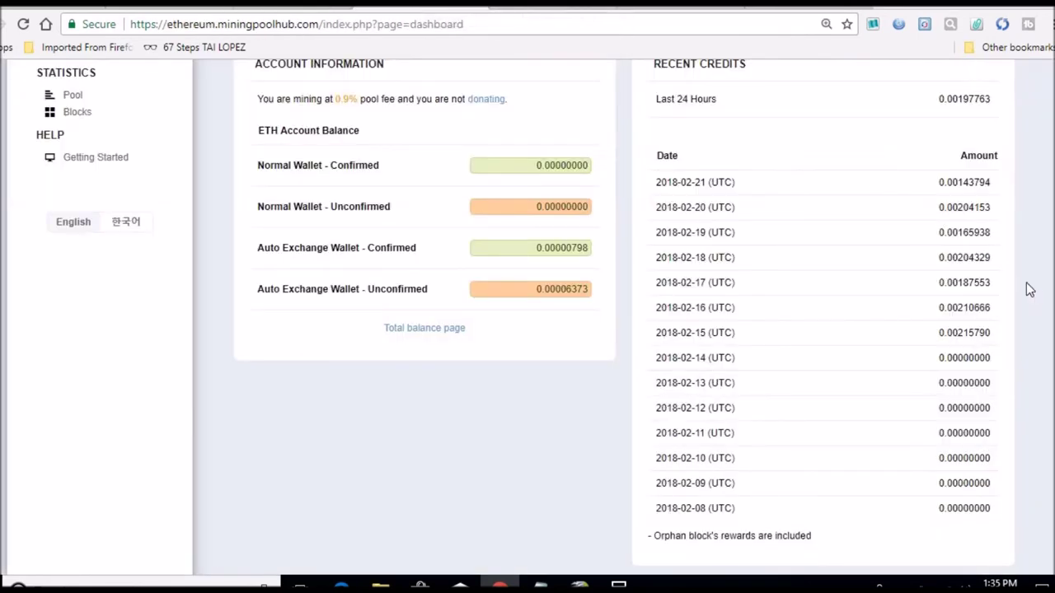
{"action": "scroll", "coordinate": [651, 168], "scroll_direction": "up", "scroll_amount": 5}
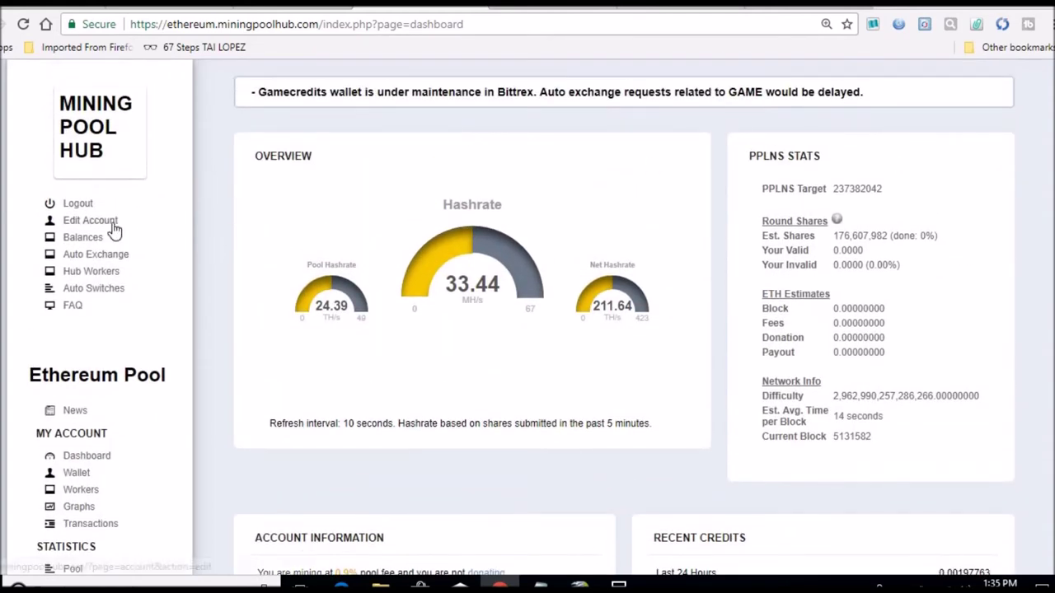
{"action": "left_click", "coordinate": [86, 239]}
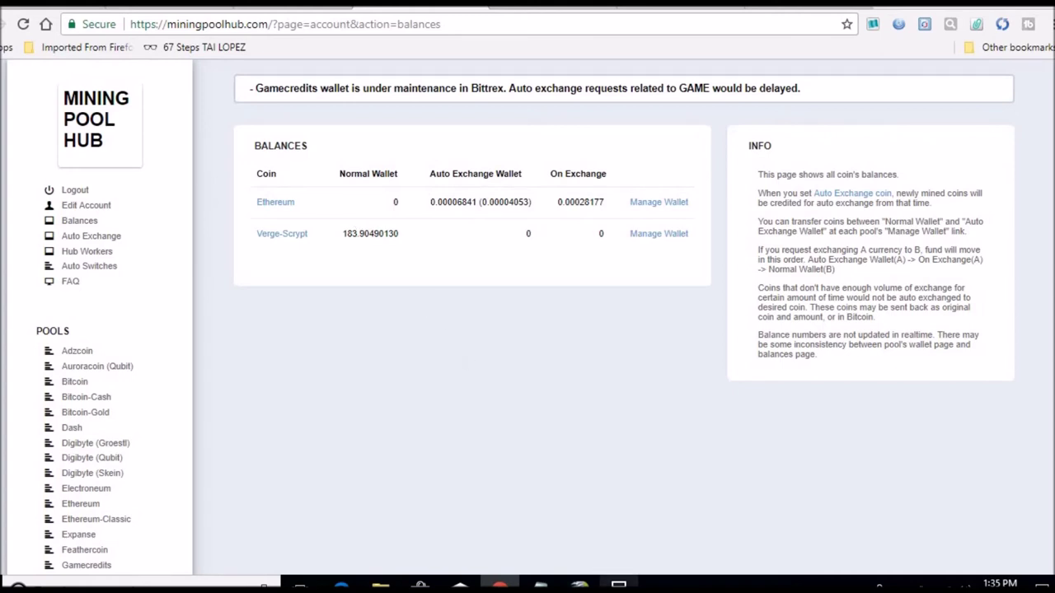
{"action": "left_click", "coordinate": [618, 584]}
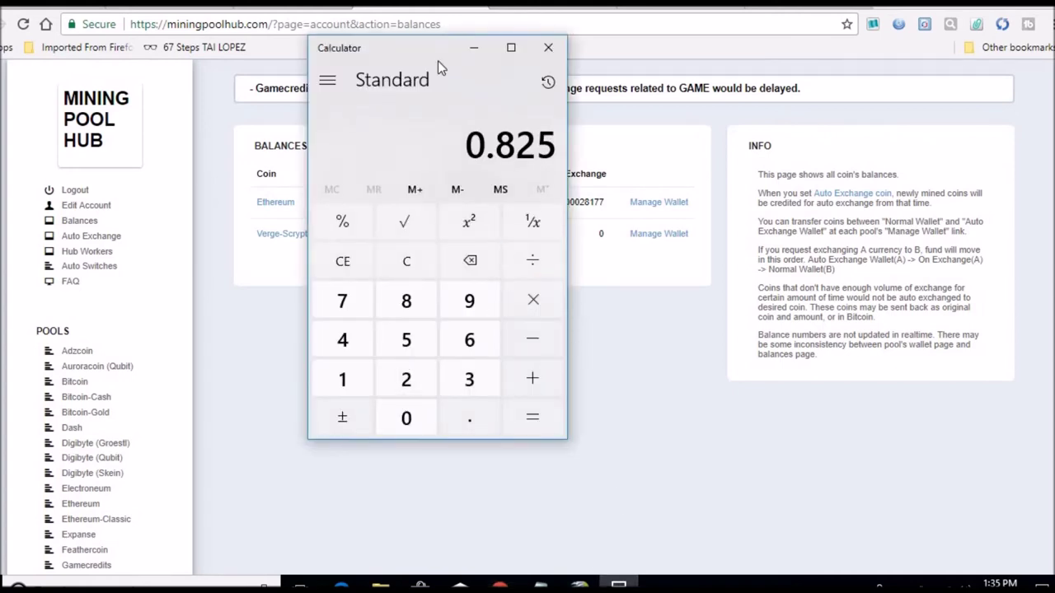
Clear Calculator and add 211 + 184 to get 395, then return to CoinMarketCap
{"action": "left_click_drag", "start_coordinate": [437, 51], "coordinate": [639, 100]}
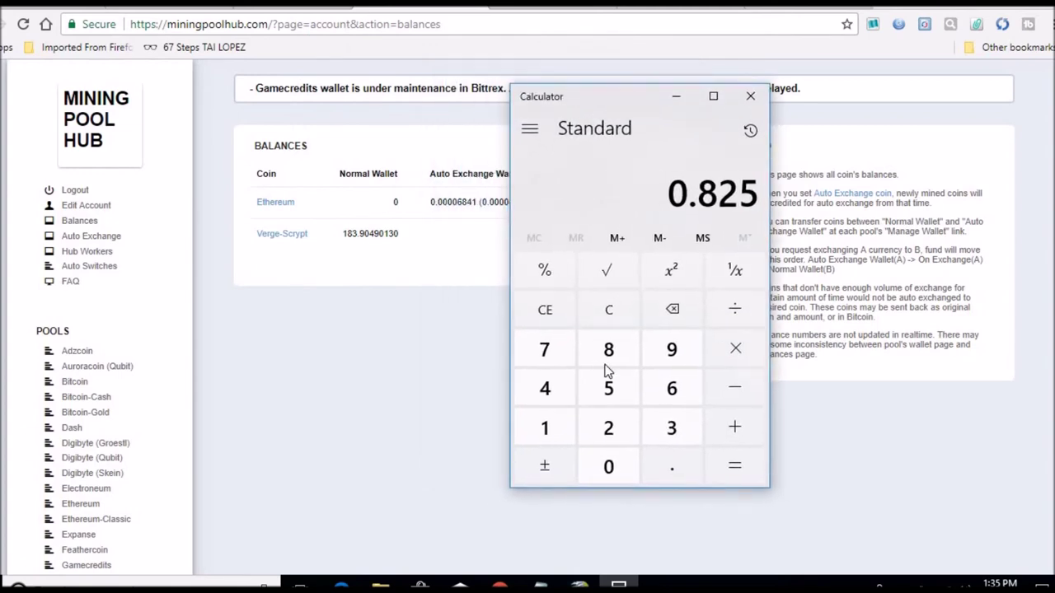
{"action": "left_click", "coordinate": [624, 314]}
{"action": "left_click", "coordinate": [612, 423]}
{"action": "double_click", "coordinate": [563, 429]}
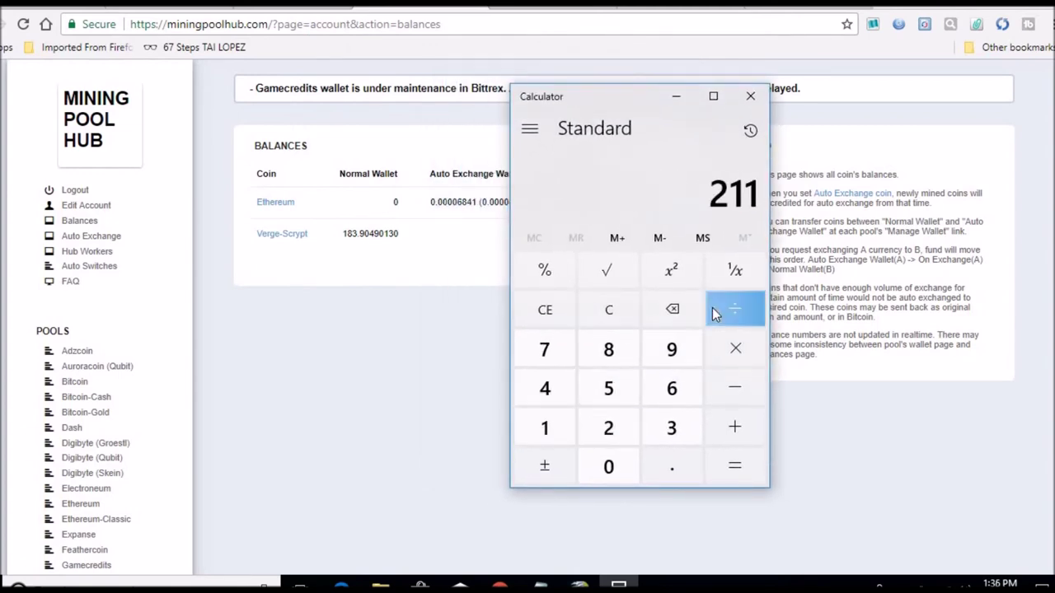
{"action": "left_click", "coordinate": [725, 427]}
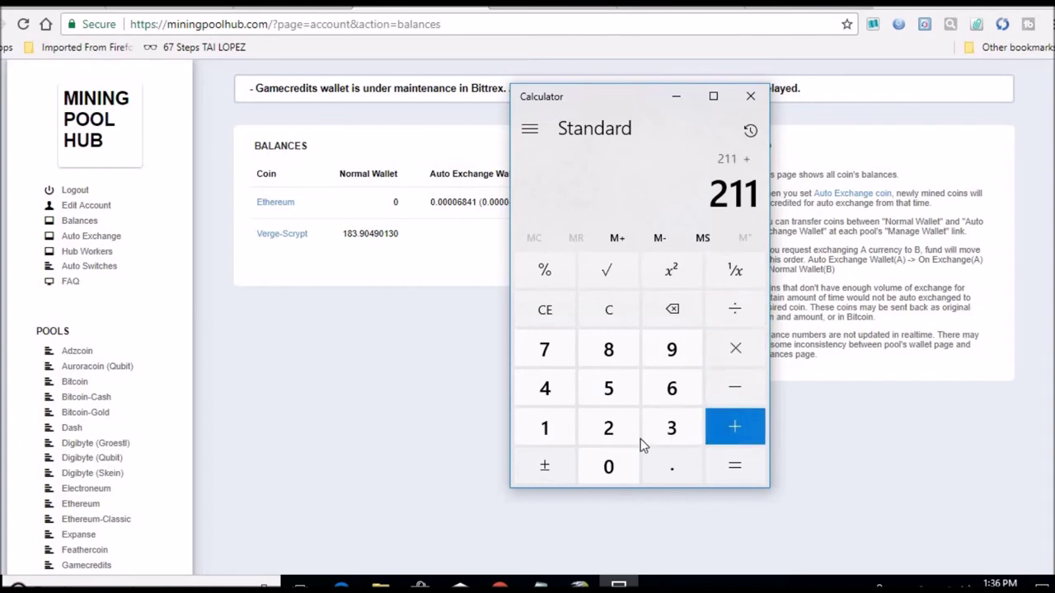
{"action": "left_click", "coordinate": [548, 426]}
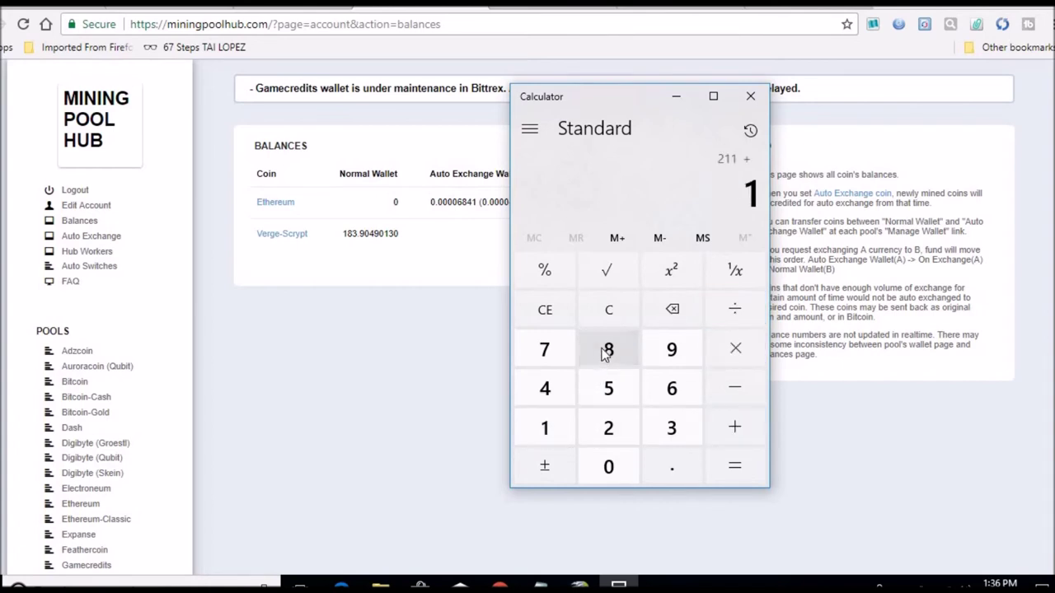
{"action": "left_click", "coordinate": [607, 351]}
{"action": "left_click", "coordinate": [559, 388]}
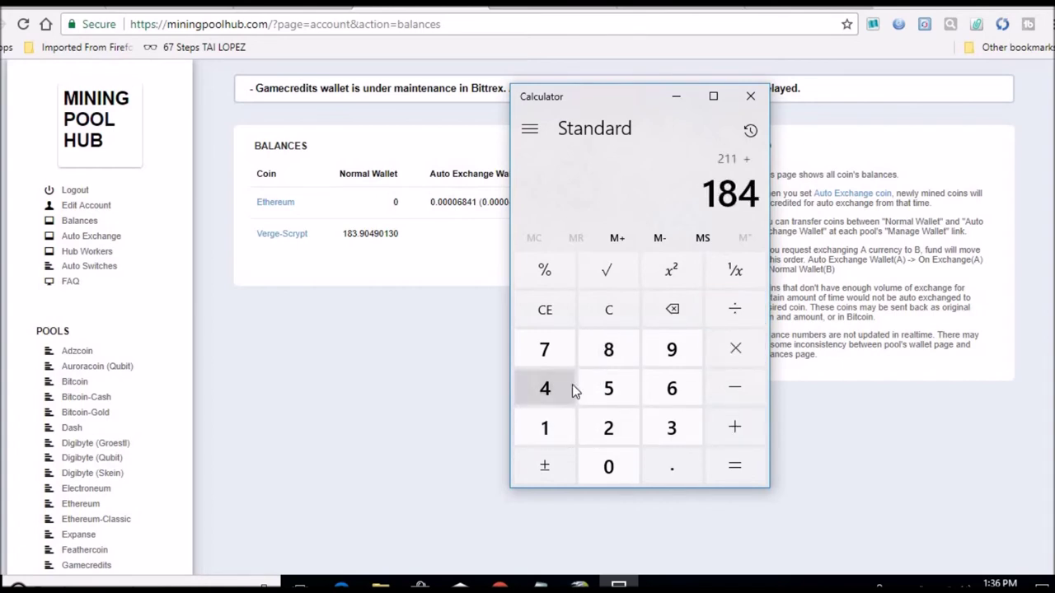
{"action": "left_click", "coordinate": [730, 467]}
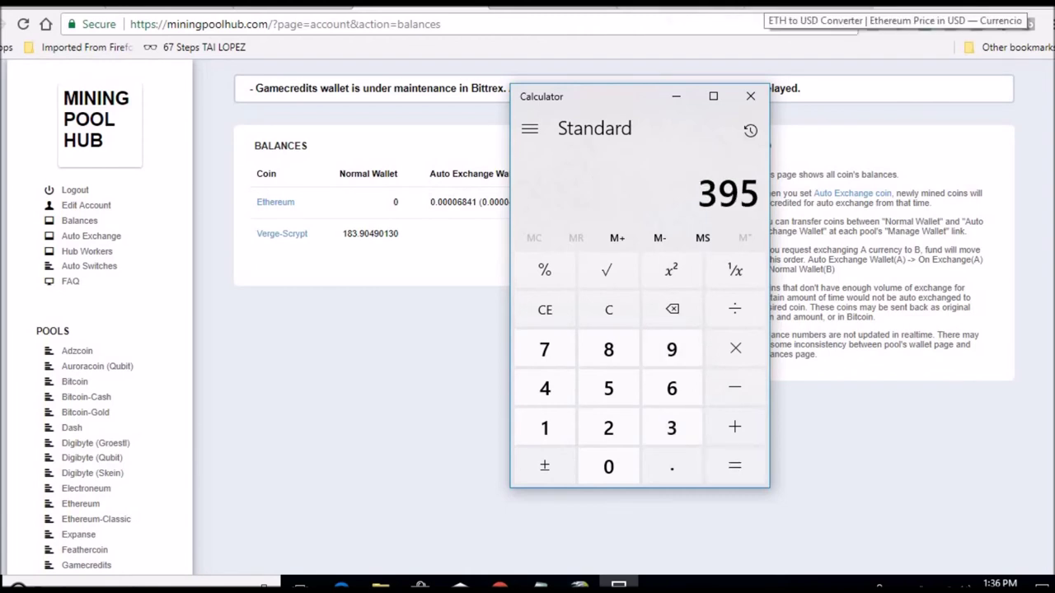
{"action": "left_click", "coordinate": [766, 4]}
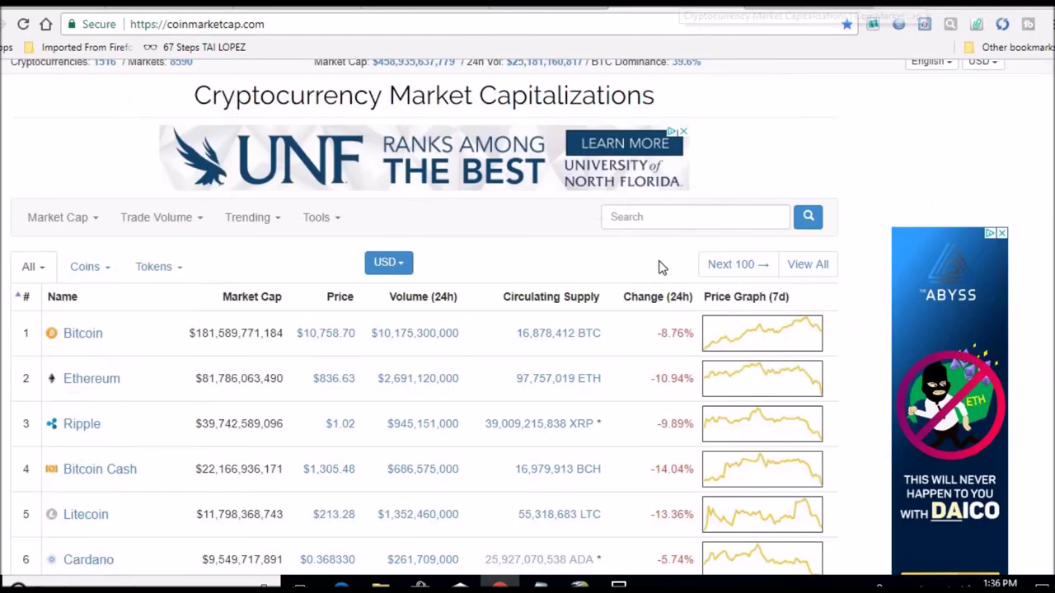
Search CoinMarketCap for 'ver' to open Verge (XVG) at $0.065647, with Calculator back on top
{"action": "left_click", "coordinate": [679, 217]}
{"action": "type", "text": "ver"}
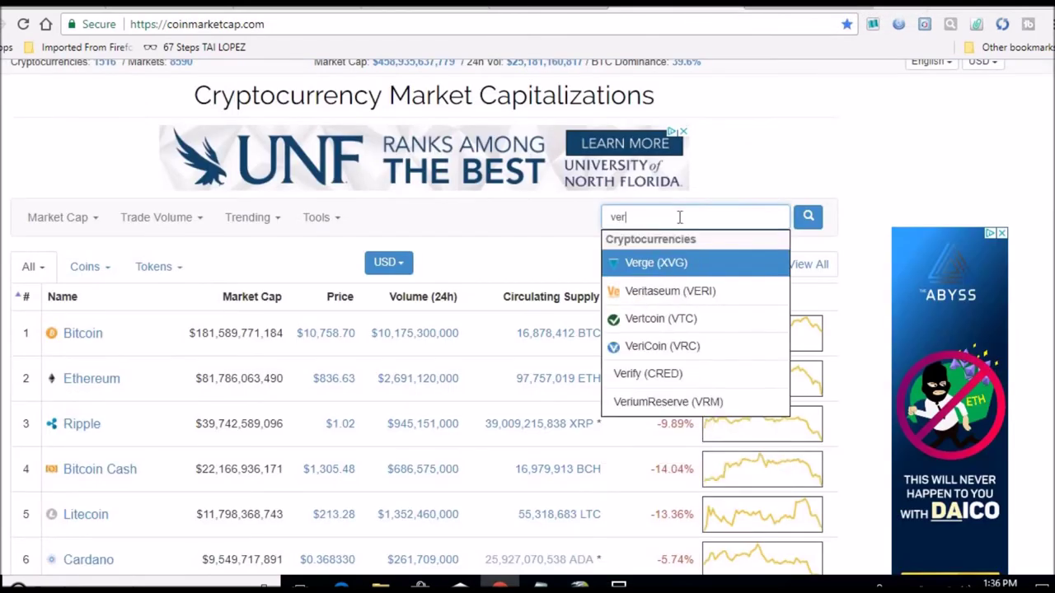
{"action": "left_click", "coordinate": [670, 262]}
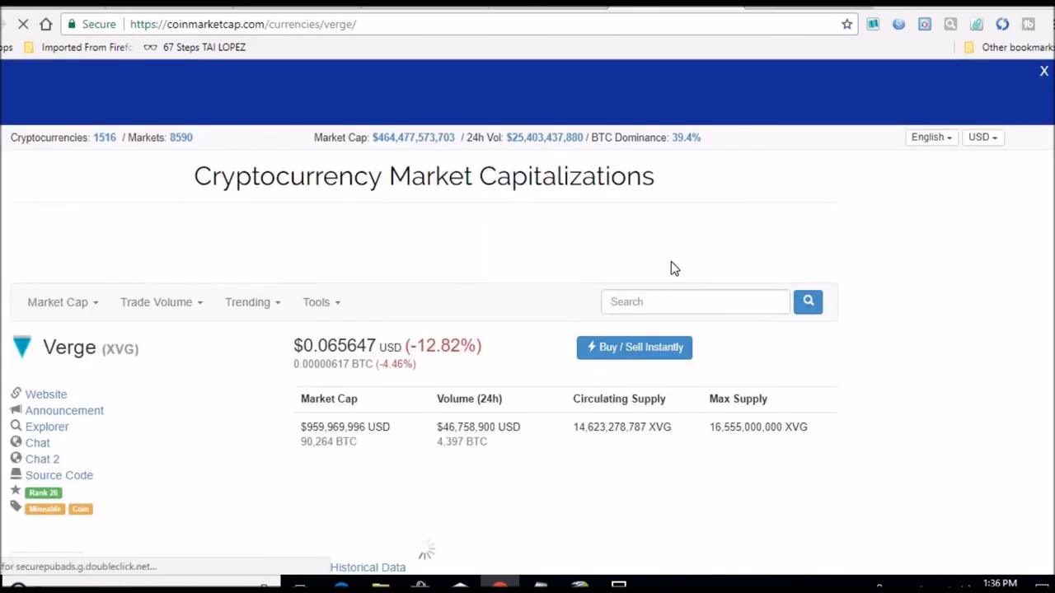
{"action": "left_click", "coordinate": [618, 585]}
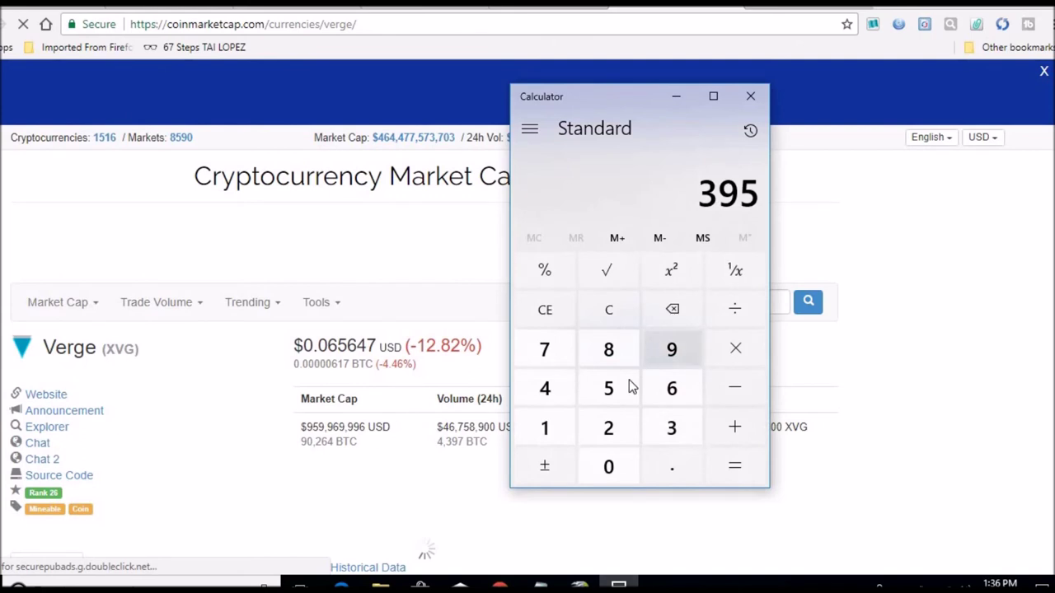
Multiply 395 by 0.0656 for 25.912, then bring the profit spreadsheet forward
{"action": "left_click", "coordinate": [718, 344]}
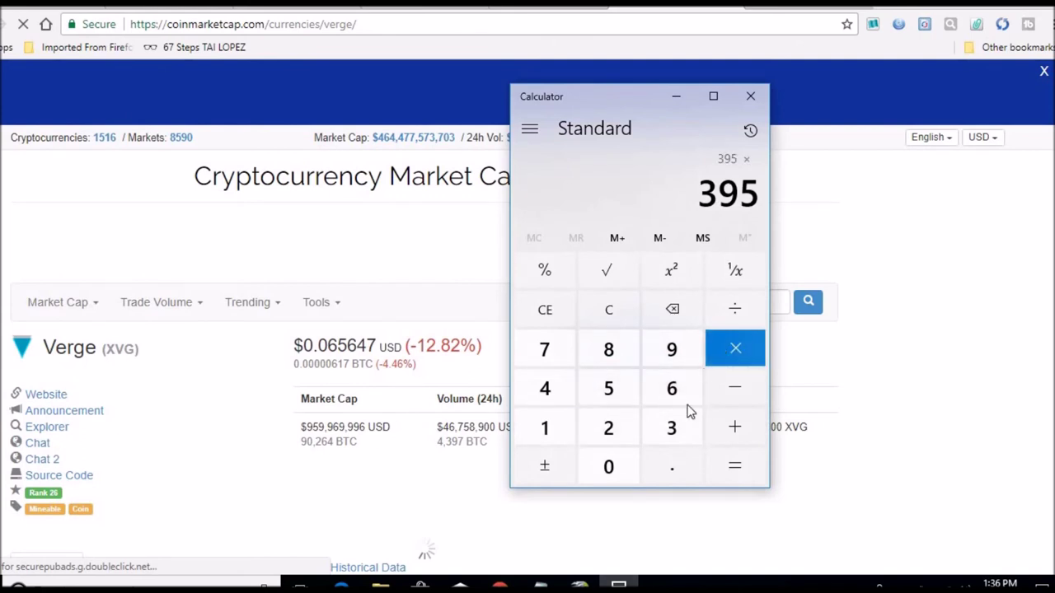
{"action": "left_click", "coordinate": [667, 461]}
{"action": "left_click", "coordinate": [618, 467]}
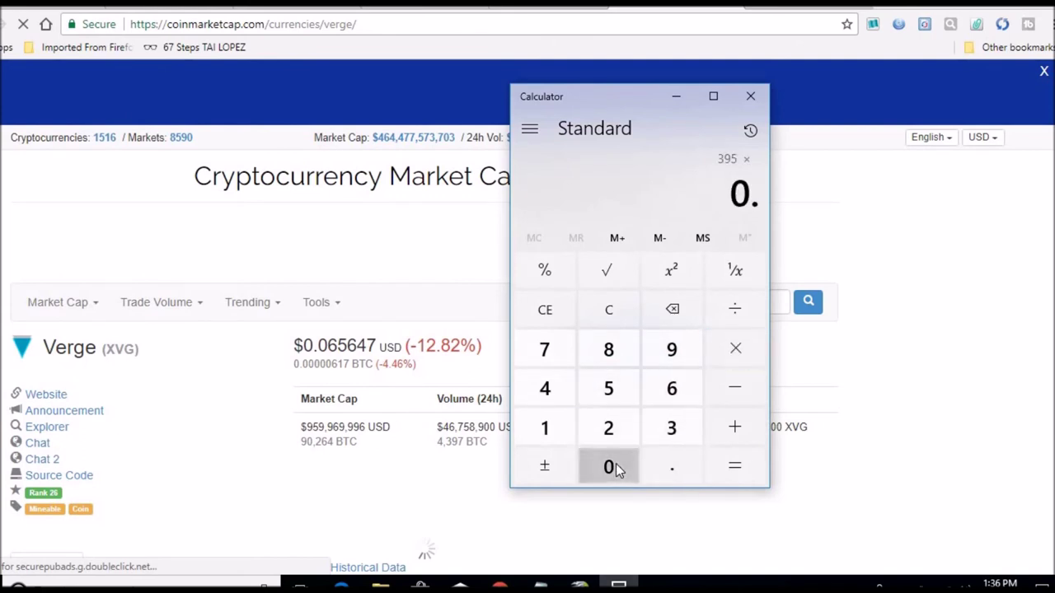
{"action": "left_click", "coordinate": [671, 390]}
{"action": "left_click", "coordinate": [604, 385]}
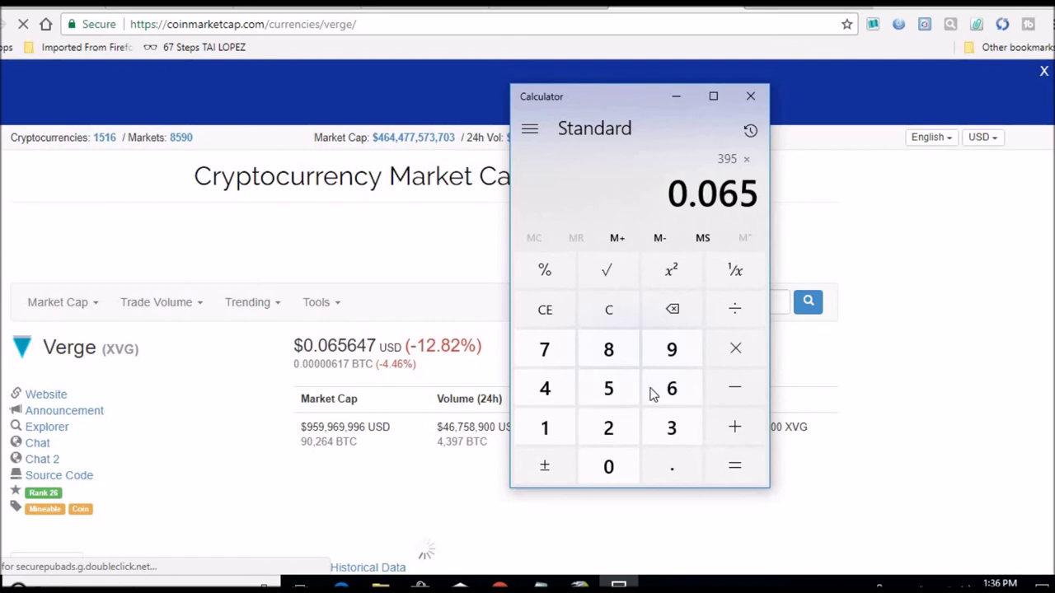
{"action": "left_click", "coordinate": [663, 396]}
{"action": "left_click", "coordinate": [741, 472]}
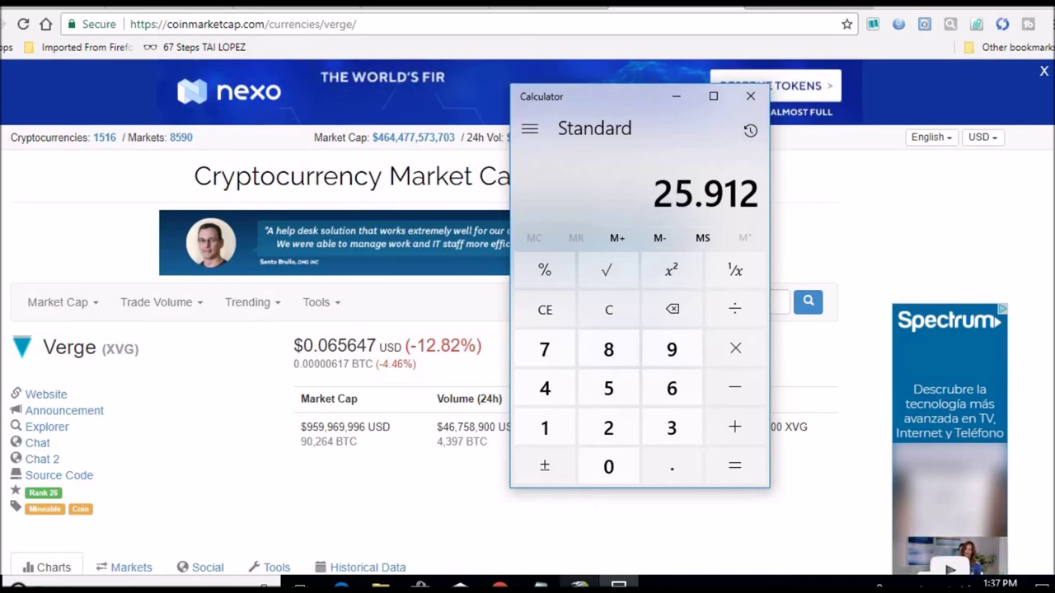
{"action": "left_click", "coordinate": [579, 585]}
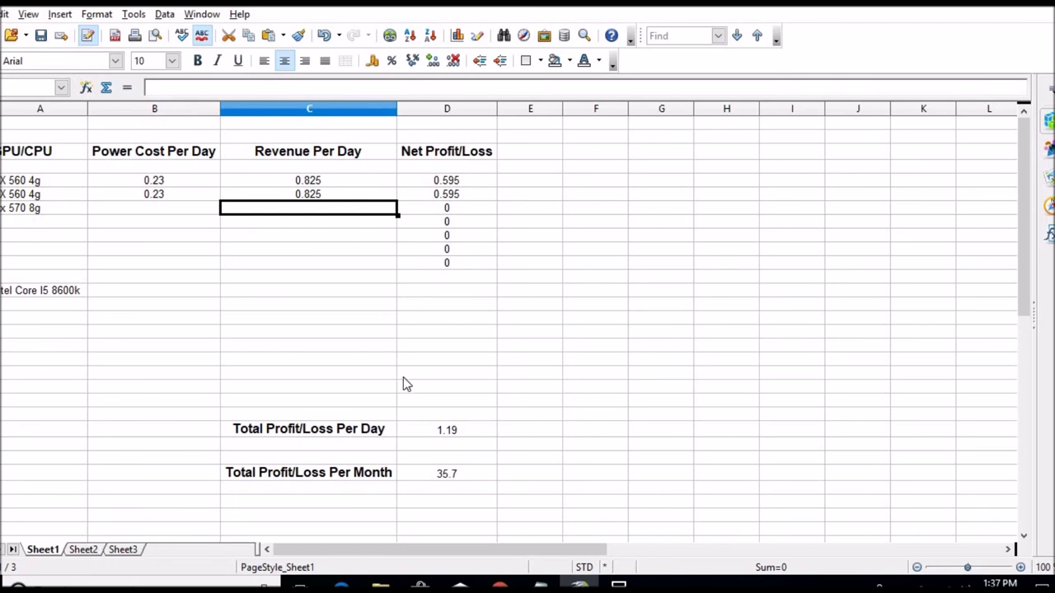
Bring Calculator showing 25.912 back over the profit spreadsheet
{"action": "mouse_move", "coordinate": [618, 585]}
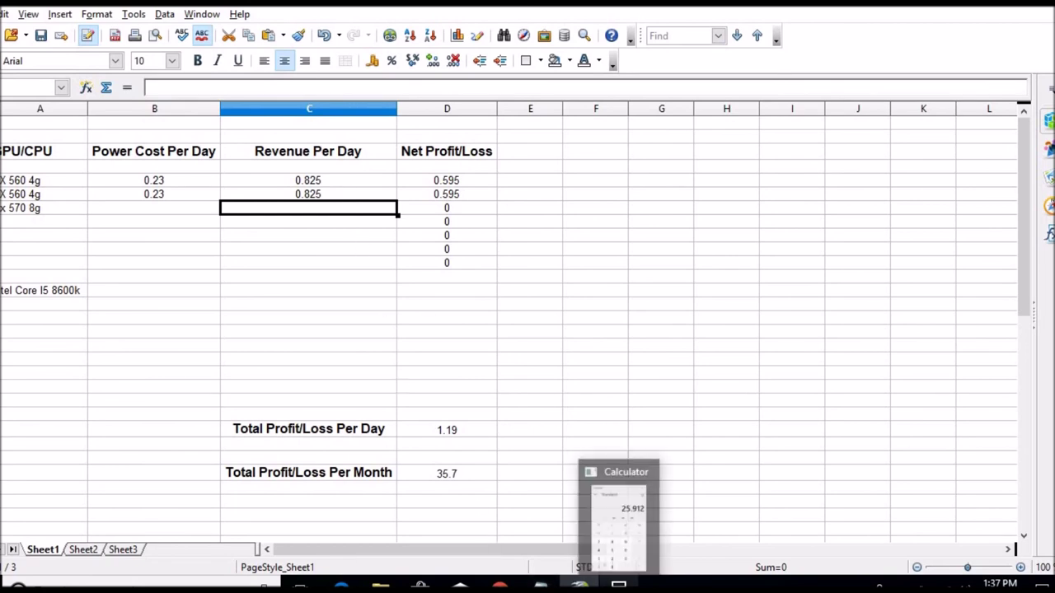
{"action": "left_click", "coordinate": [622, 547]}
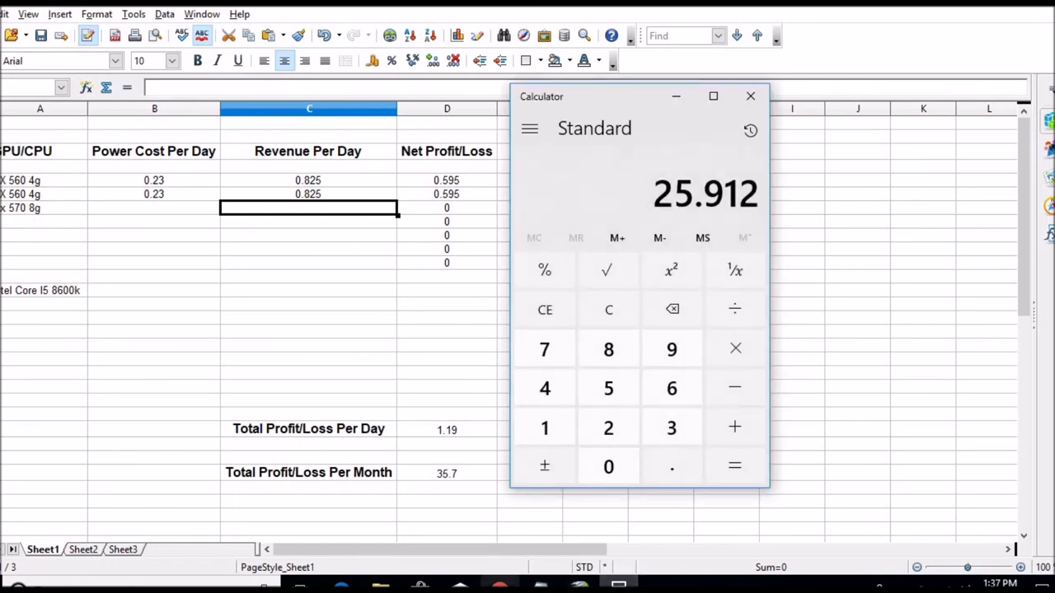